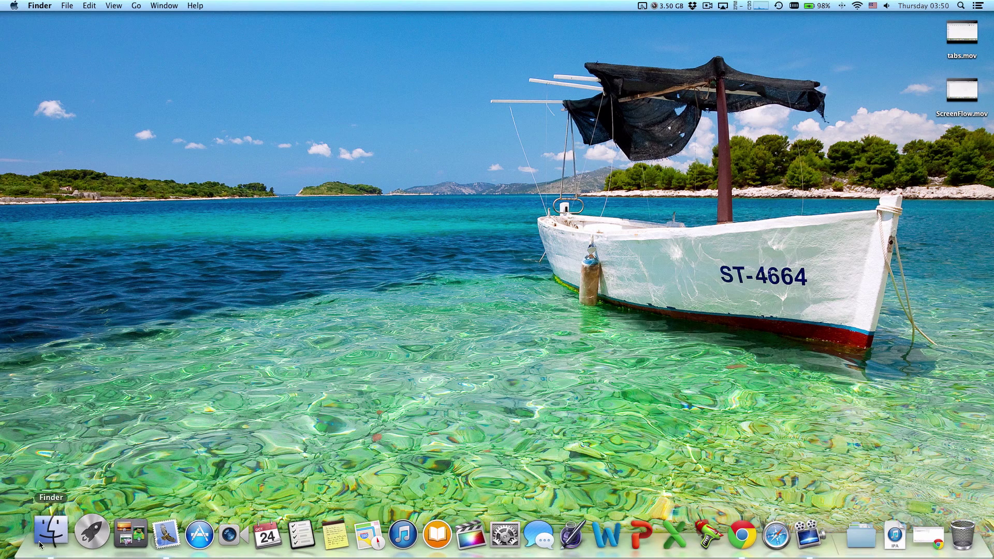
- Open a Finder window, maximize it, nudge it to the right, then close it
{"action": "left_click", "coordinate": [39, 542]}
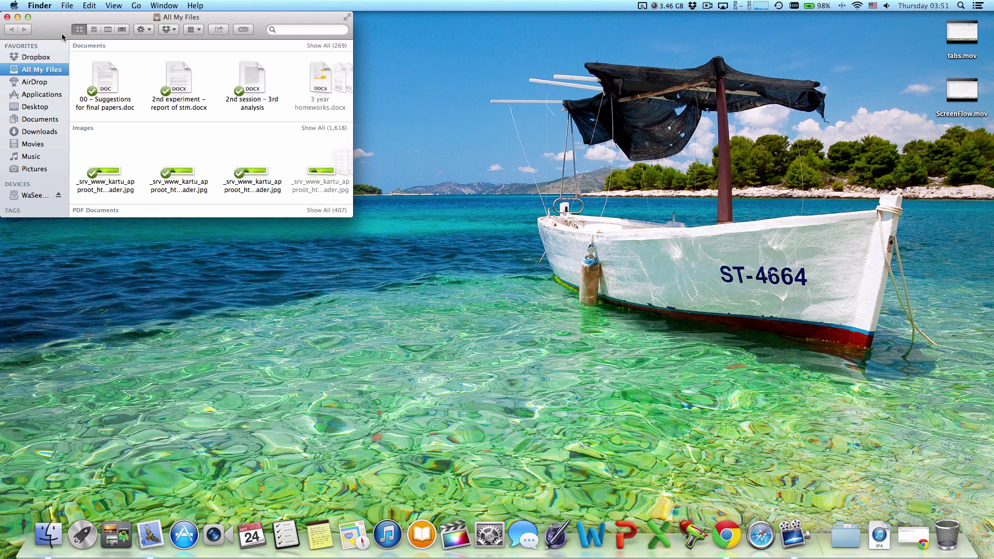
{"action": "left_click", "coordinate": [29, 17]}
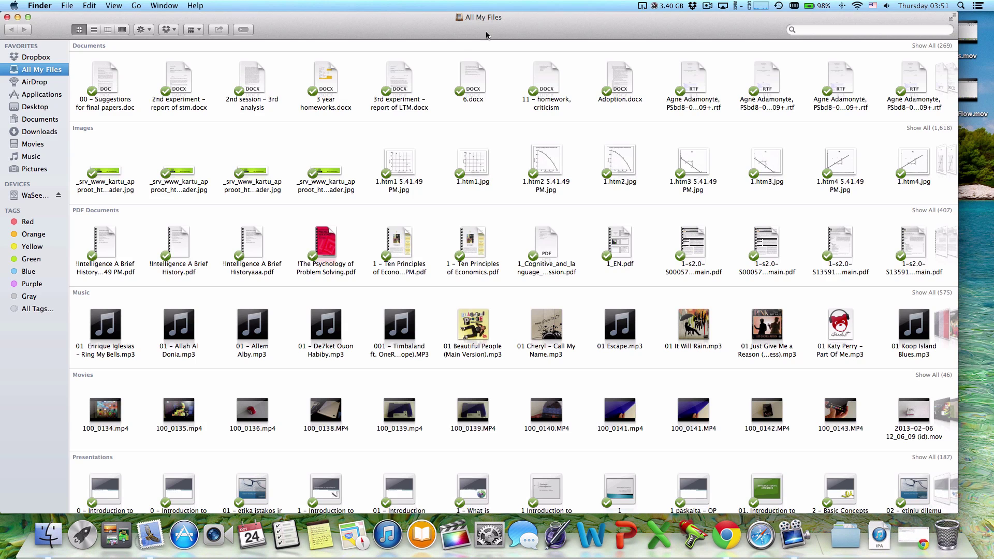
{"action": "left_click_drag", "start_coordinate": [439, 27], "coordinate": [468, 3]}
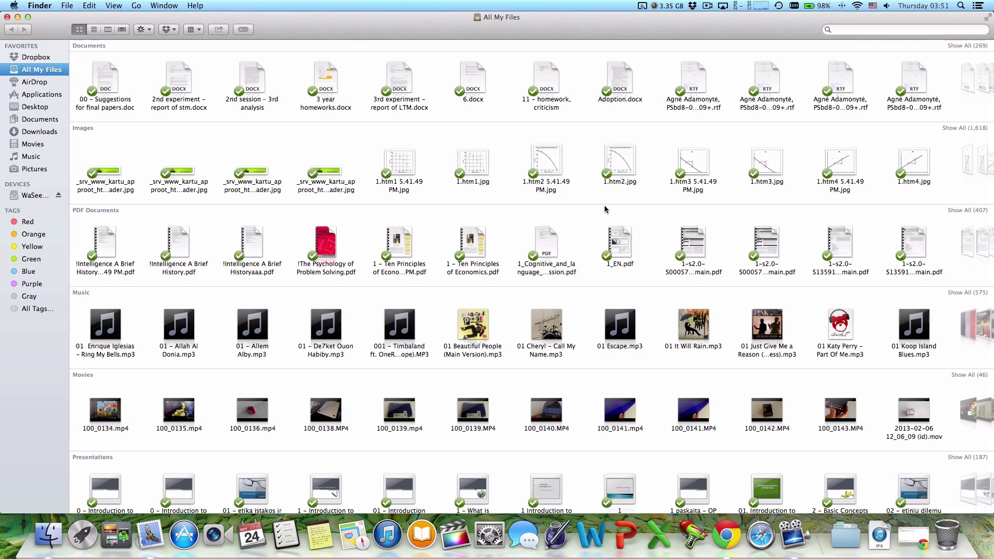
{"action": "left_click", "coordinate": [7, 16]}
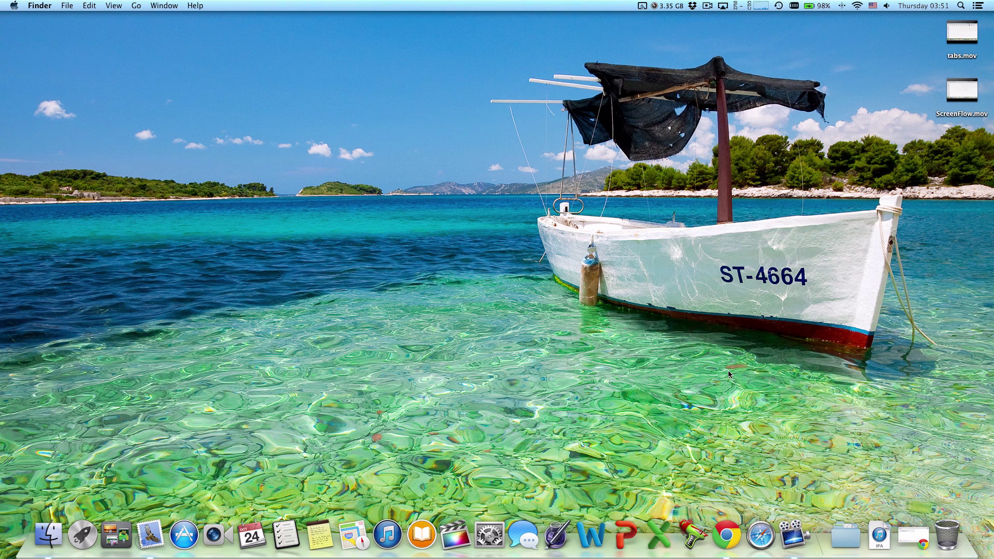
- Launch Safari, maximize its window, then snap it to the left and then the right half
{"action": "left_click", "coordinate": [764, 519]}
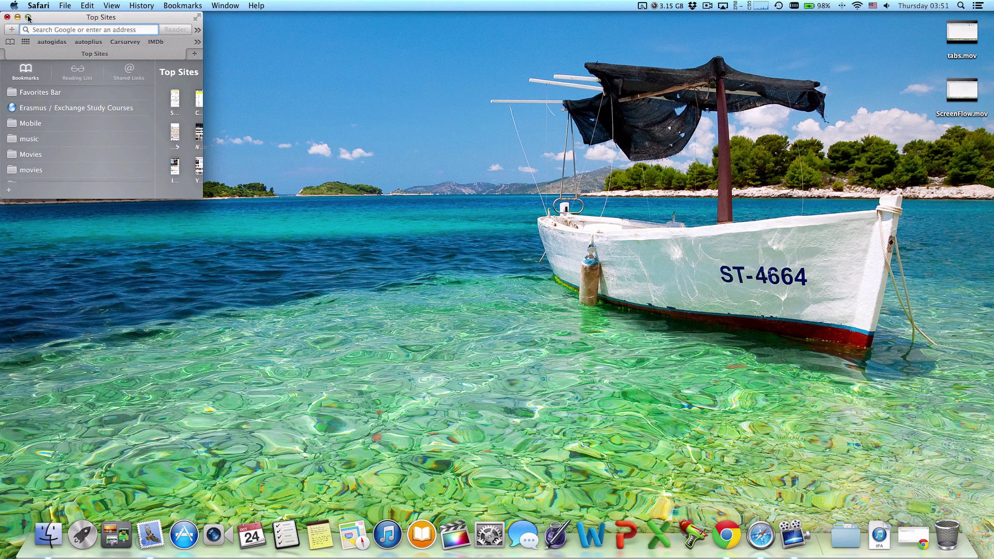
{"action": "left_click", "coordinate": [28, 17]}
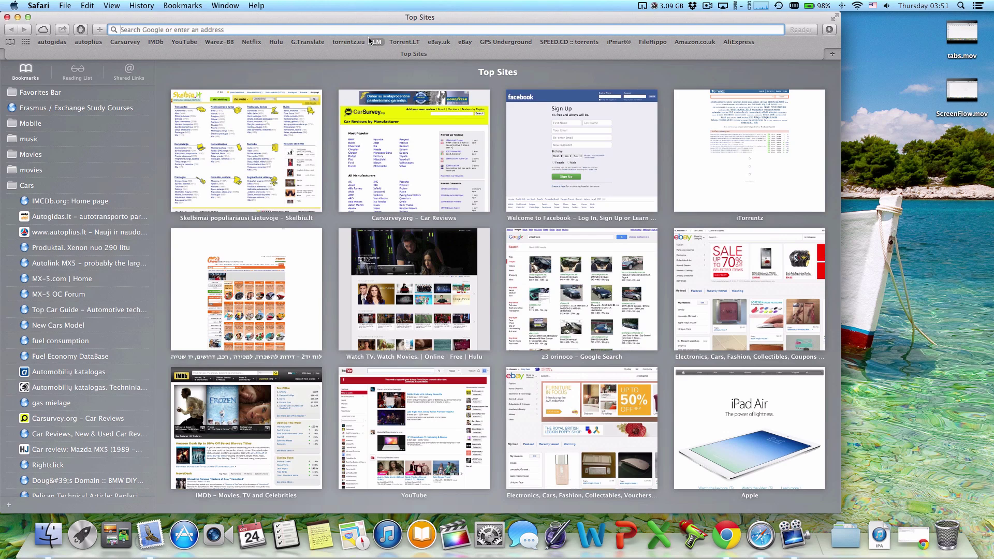
{"action": "double_click", "coordinate": [402, 20]}
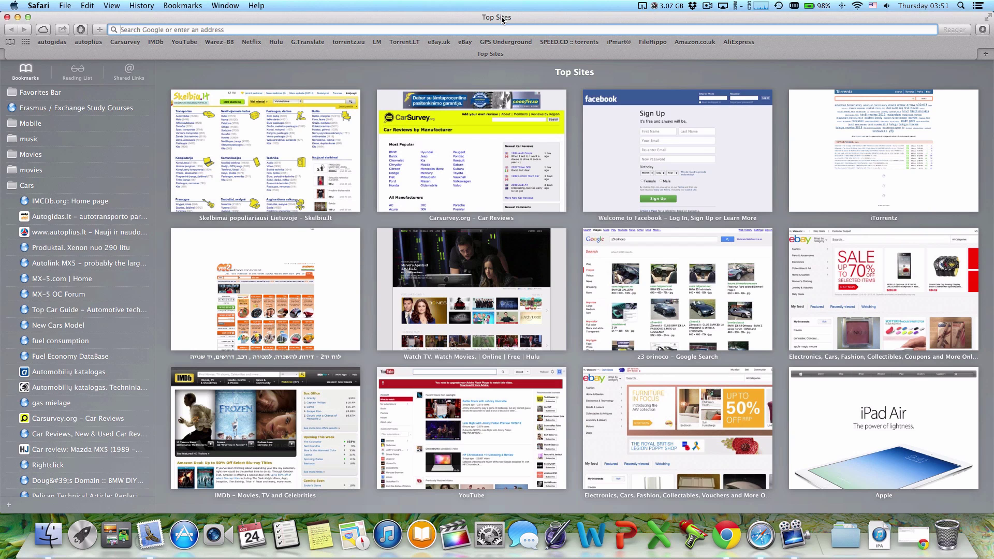
{"action": "left_click_drag", "start_coordinate": [501, 19], "coordinate": [1, 78]}
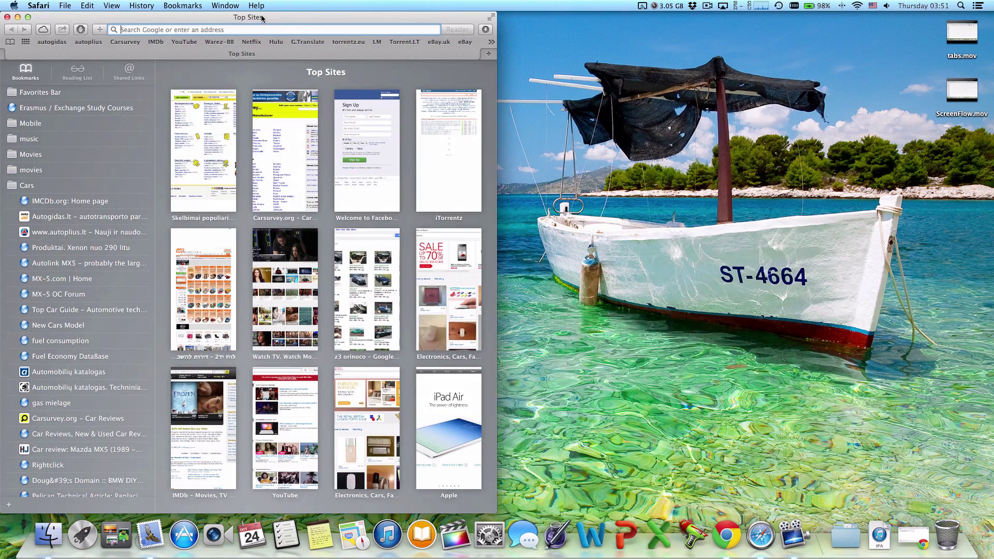
{"action": "left_click_drag", "start_coordinate": [262, 18], "coordinate": [993, 136]}
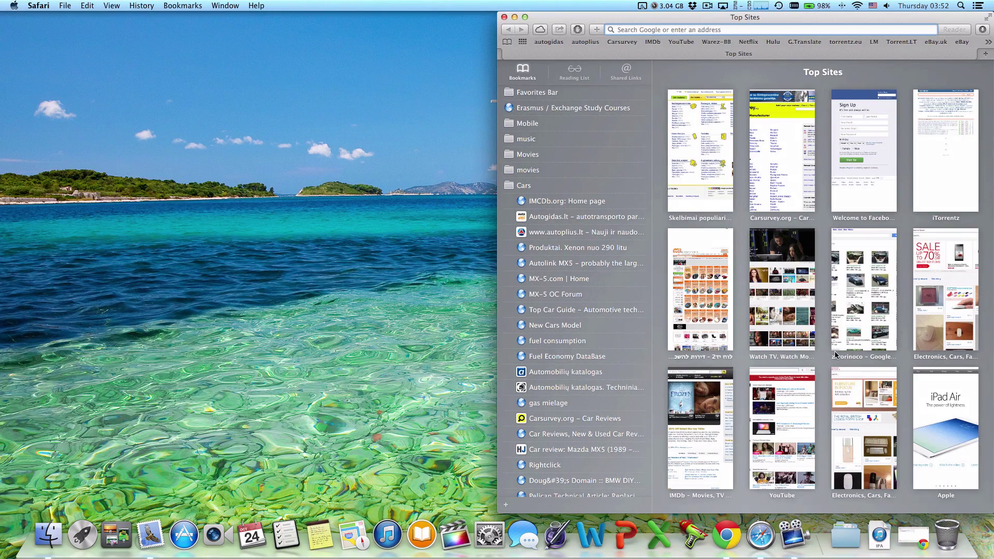
- Open Finder's All My Files window and snap it to the left half beside Safari
{"action": "left_click", "coordinate": [48, 533]}
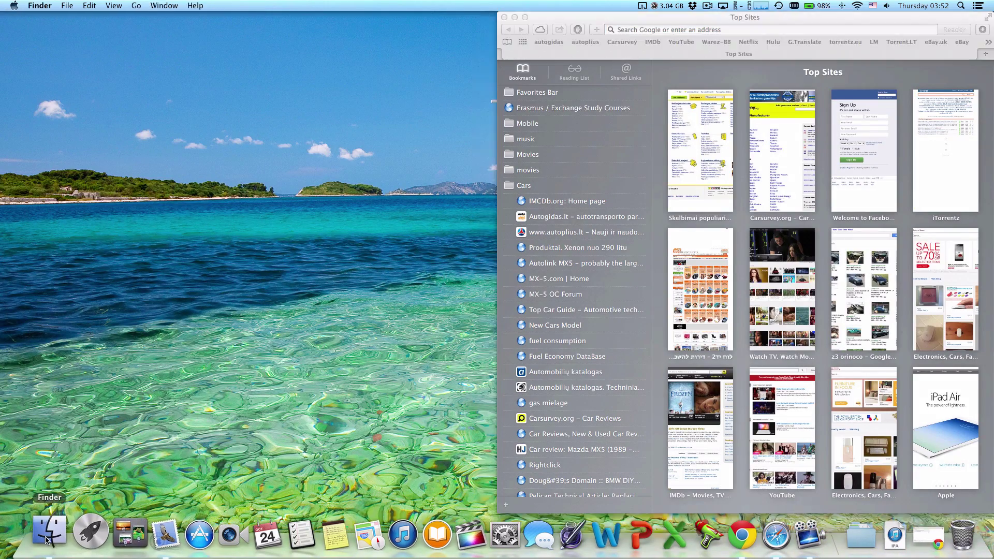
{"action": "left_click_drag", "start_coordinate": [393, 23], "coordinate": [1, 83]}
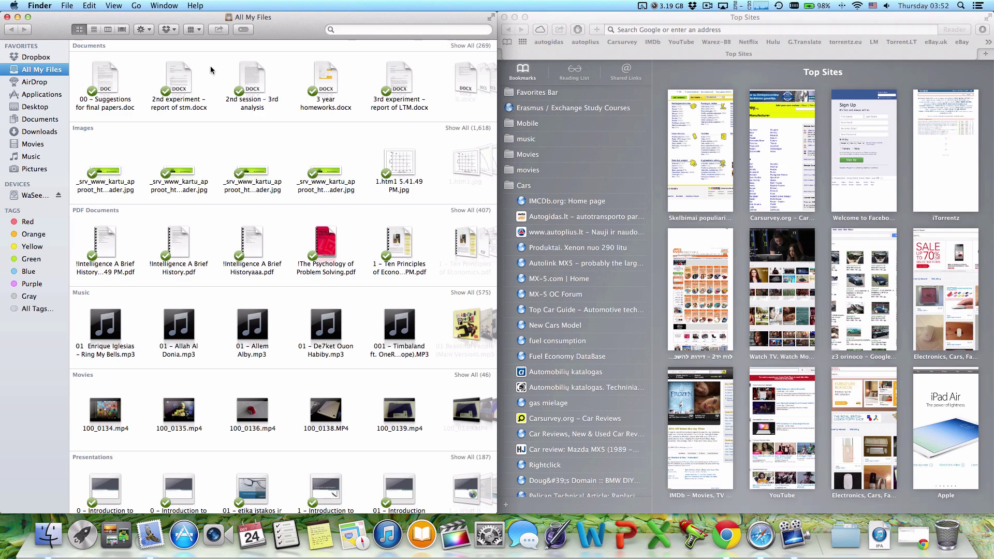
{"action": "mouse_move", "coordinate": [176, 92]}
- Start BetterTouchTool from Launchpad, close its settings window, and bring Safari back to the front
{"action": "key", "text": "F4"}
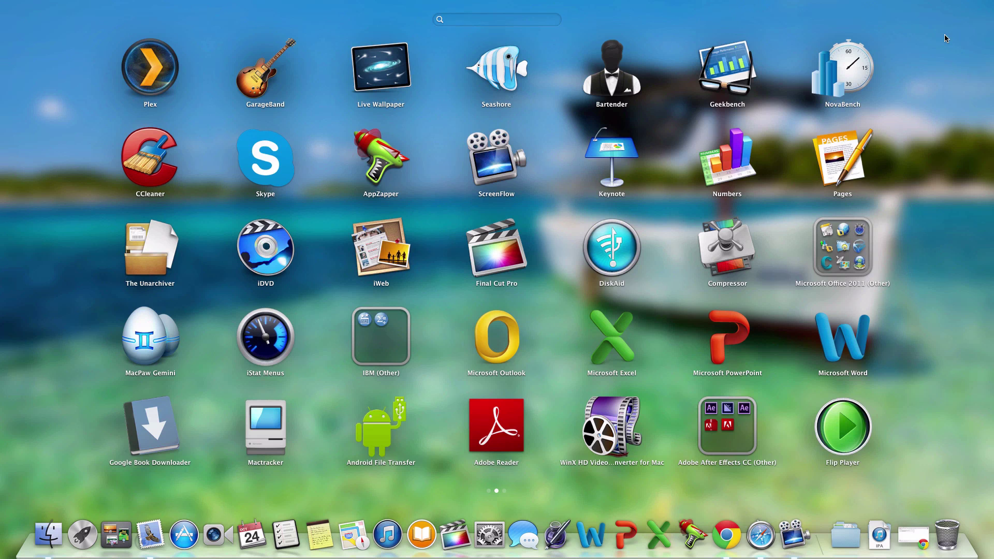
{"action": "scroll", "coordinate": [890, 239], "scroll_direction": "right", "scroll_amount": 2}
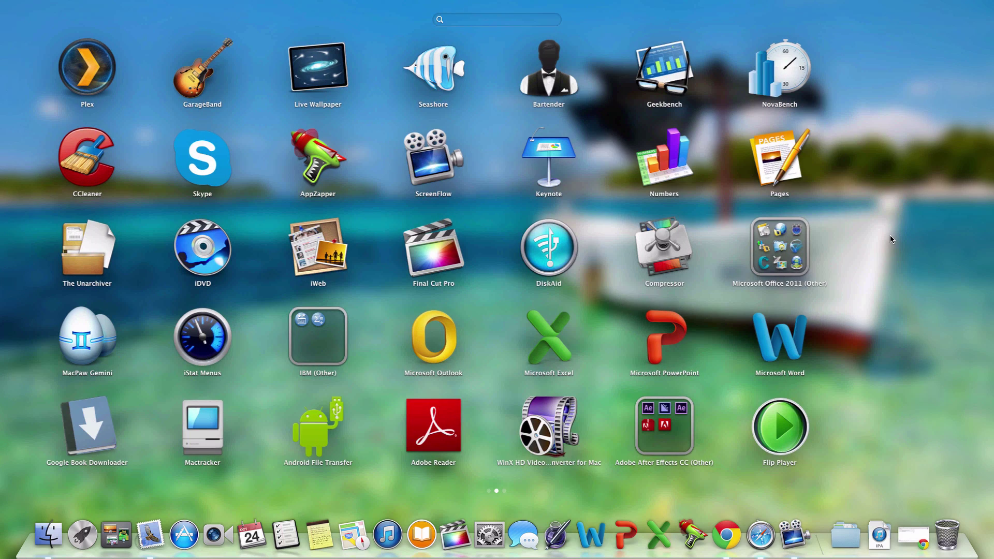
{"action": "scroll", "coordinate": [890, 239], "scroll_direction": "left", "scroll_amount": 3}
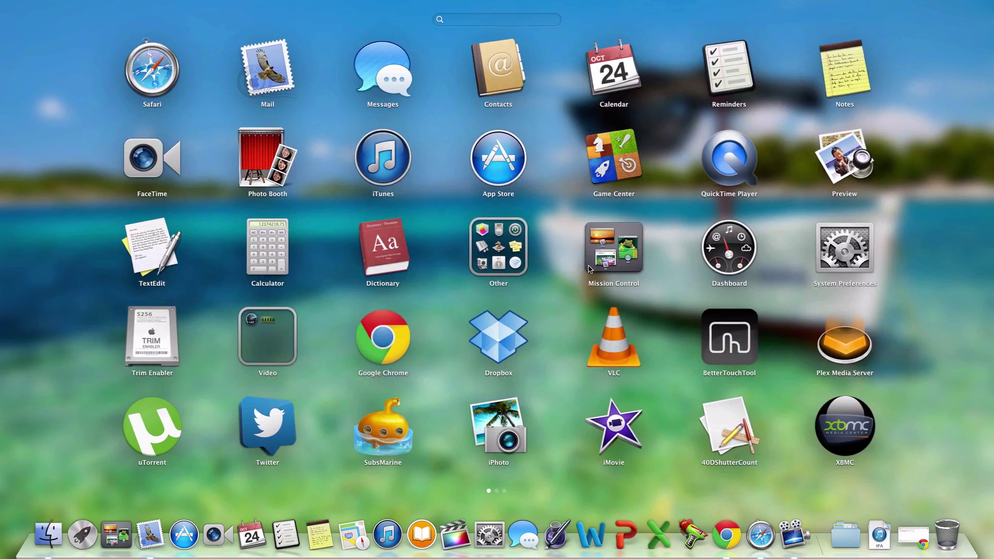
{"action": "left_click", "coordinate": [739, 354]}
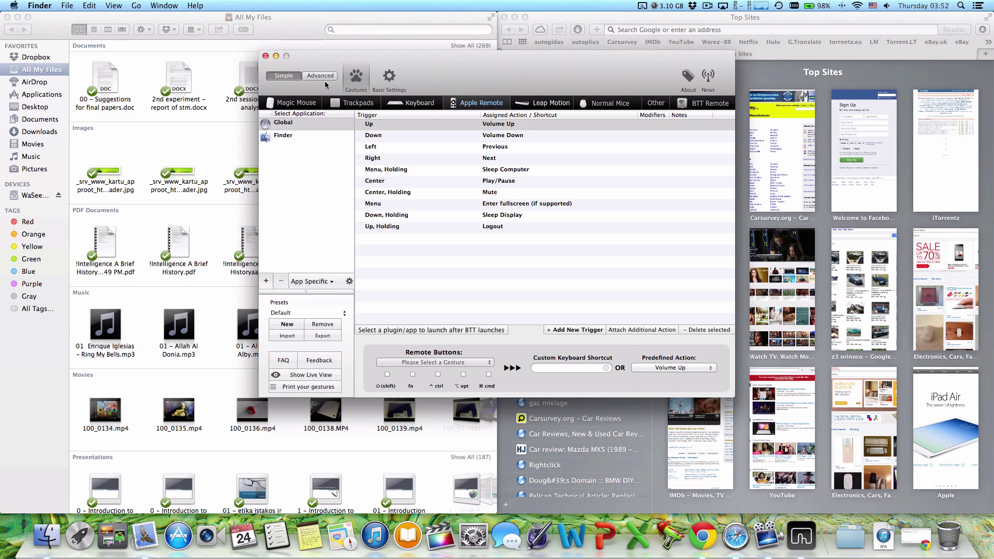
{"action": "left_click", "coordinate": [265, 56]}
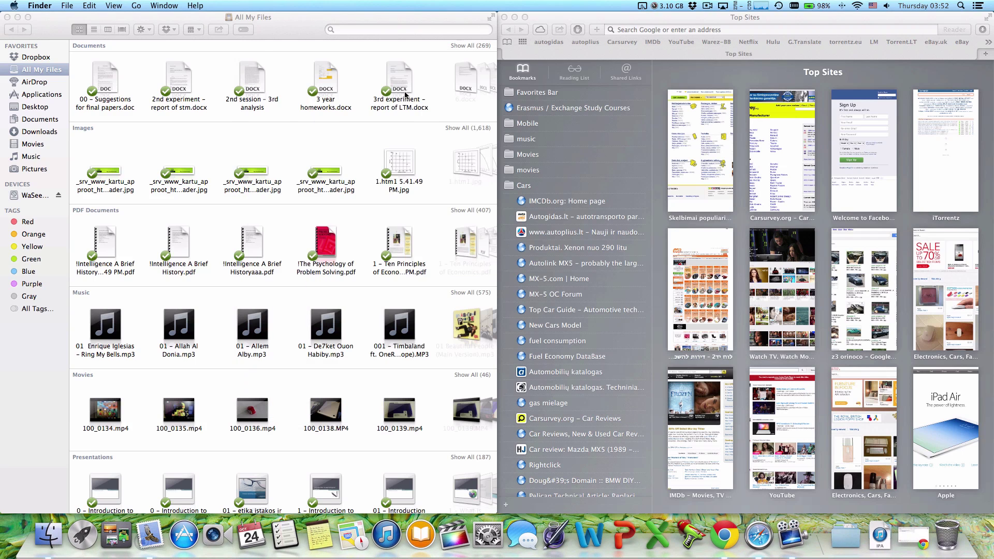
{"action": "left_click", "coordinate": [776, 21]}
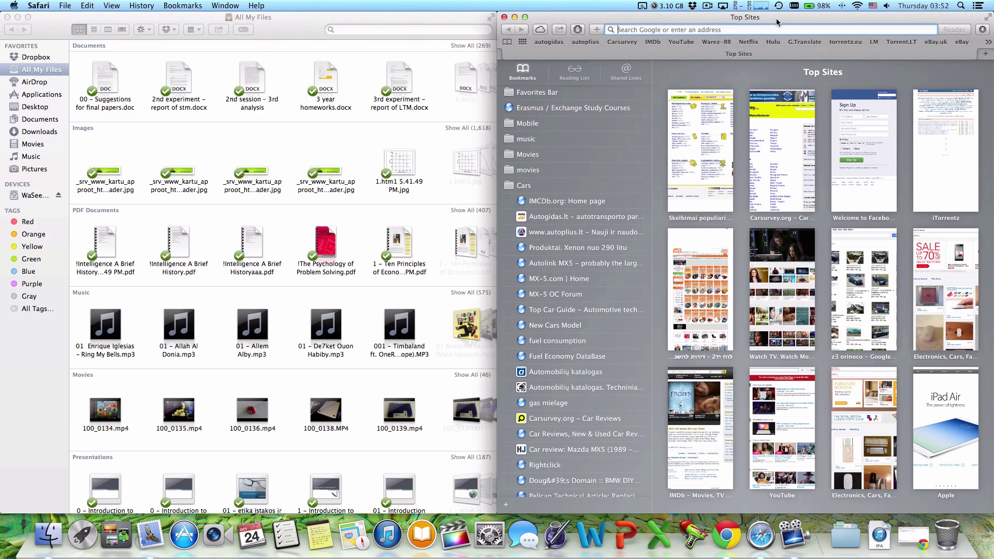
- Search 'bettertouch' in full-screen Safari, open the Softonic download page, then quit Safari
{"action": "double_click", "coordinate": [611, 18]}
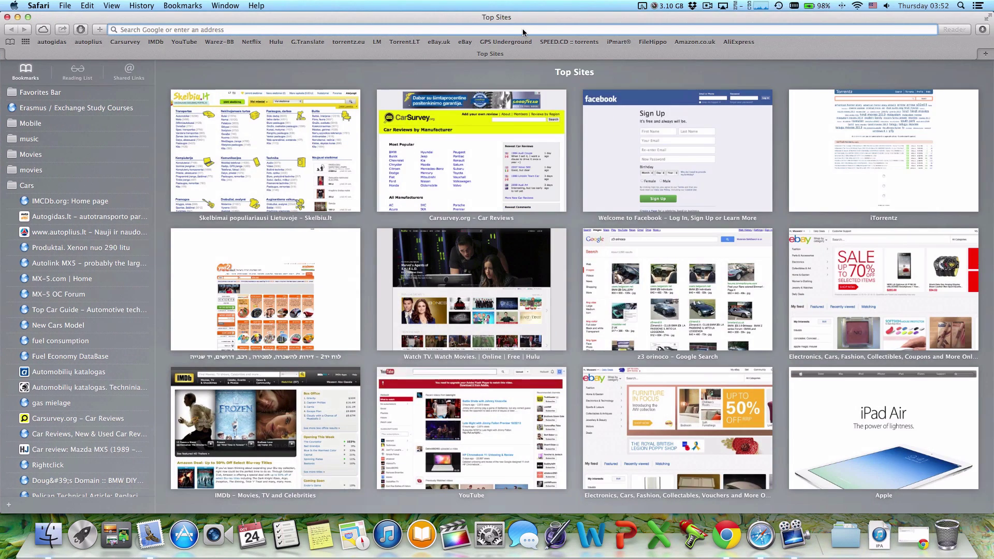
{"action": "type", "text": "bette"}
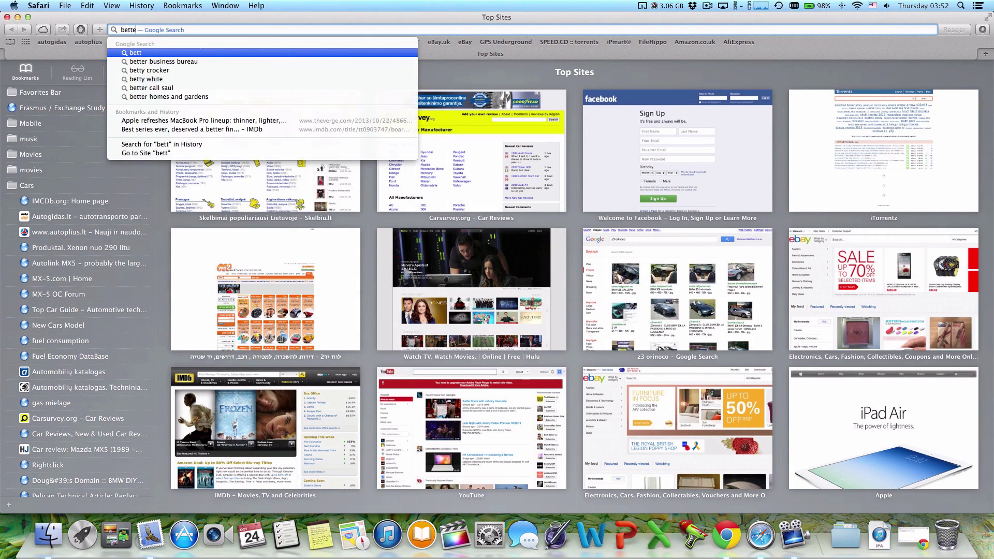
{"action": "type", "text": "rtouch"}
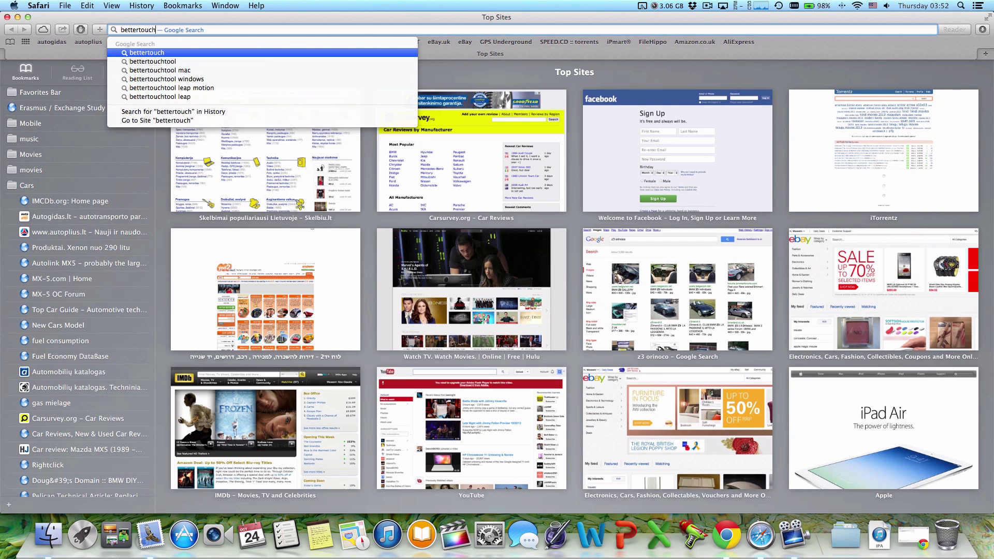
{"action": "key", "text": "Down"}
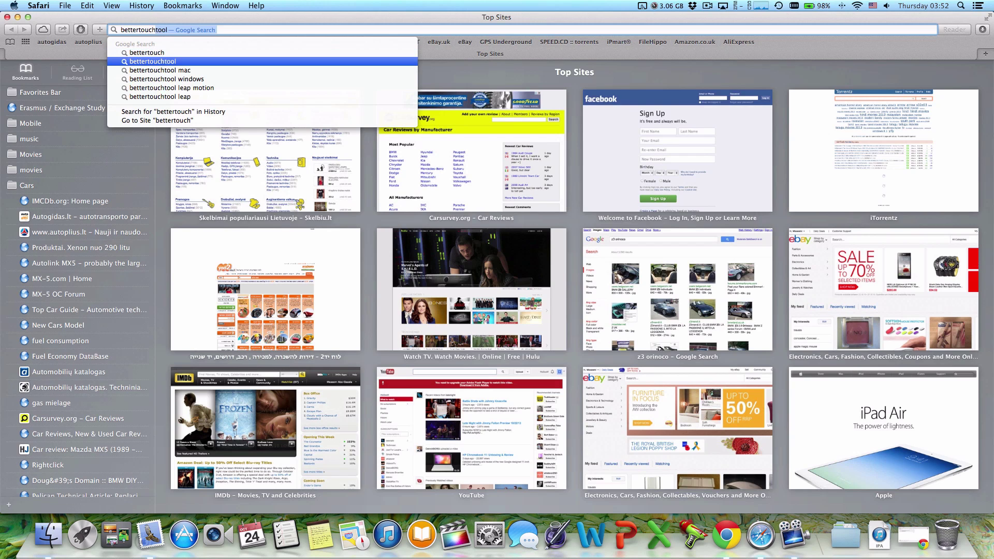
{"action": "key", "text": "Return"}
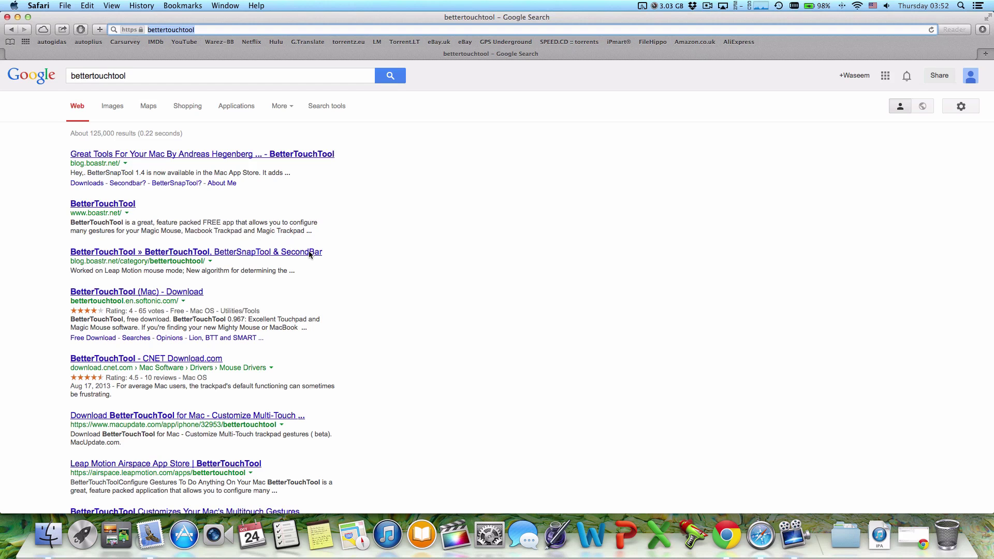
{"action": "left_click", "coordinate": [152, 292]}
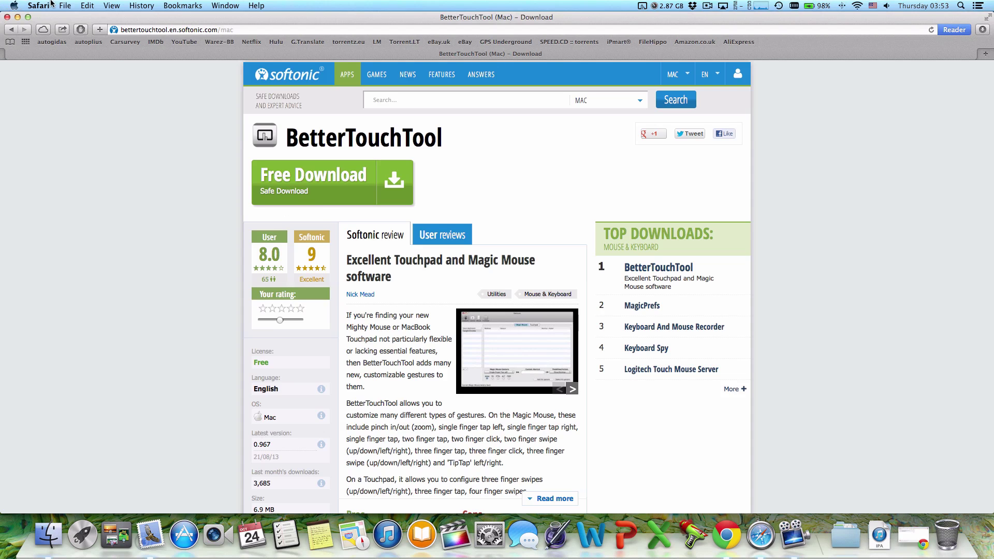
{"action": "left_click", "coordinate": [52, 5]}
{"action": "left_click", "coordinate": [80, 138]}
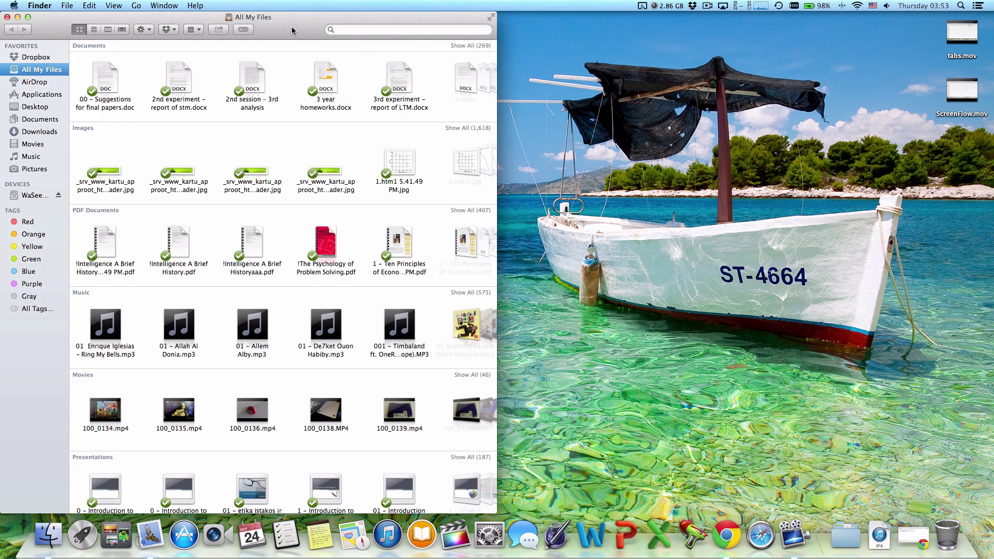
- Zoom the All My Files window to full screen, then close it
{"action": "double_click", "coordinate": [293, 30]}
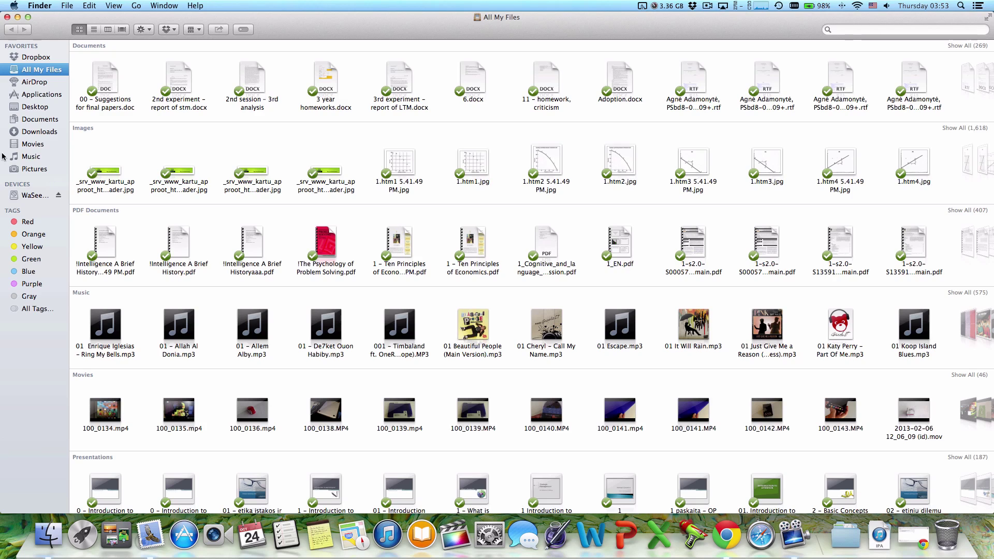
{"action": "left_click", "coordinate": [6, 17]}
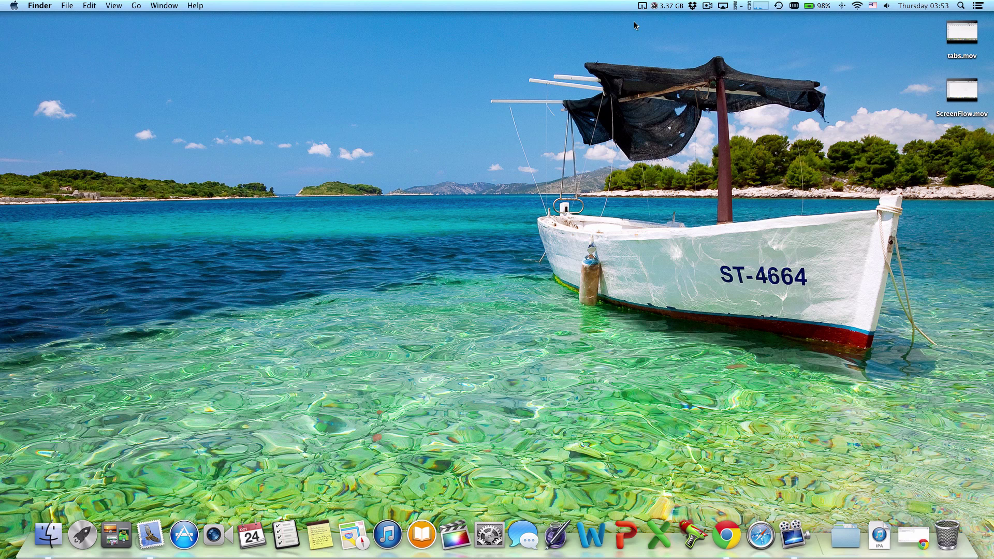
- In BetterTouchTool's Advanced Settings, enable Launch BetterTouchTool on startup, then close preferences
{"action": "left_click", "coordinate": [642, 5]}
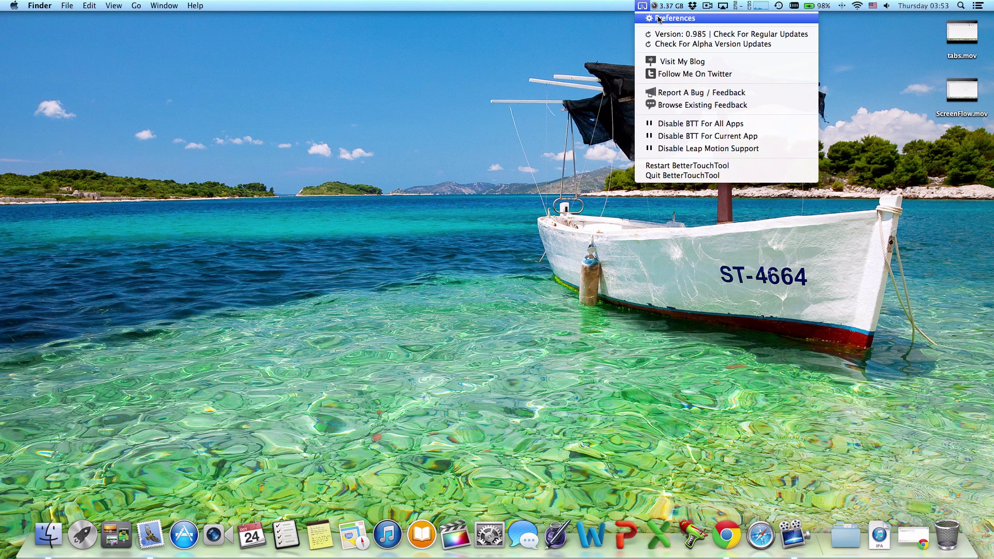
{"action": "left_click", "coordinate": [658, 17]}
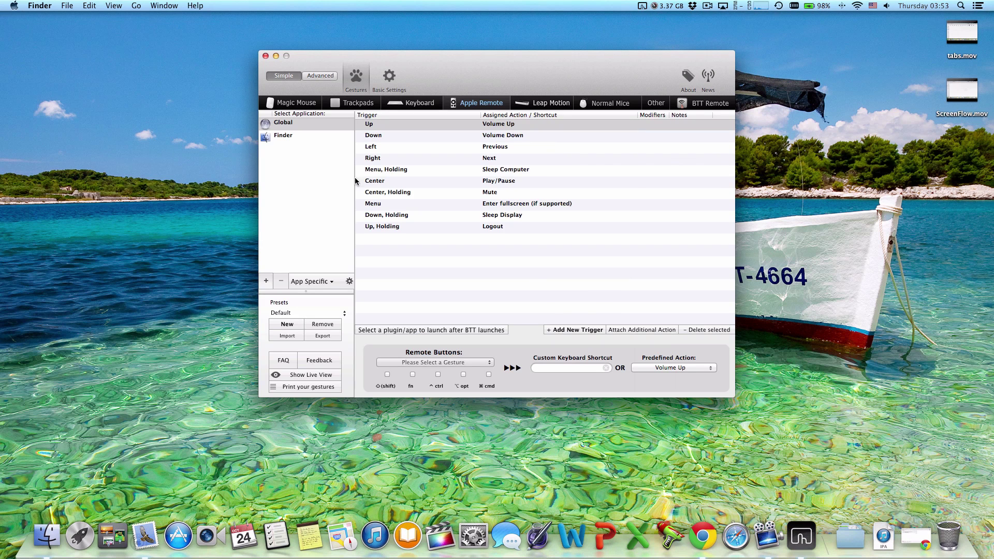
{"action": "left_click", "coordinate": [321, 77]}
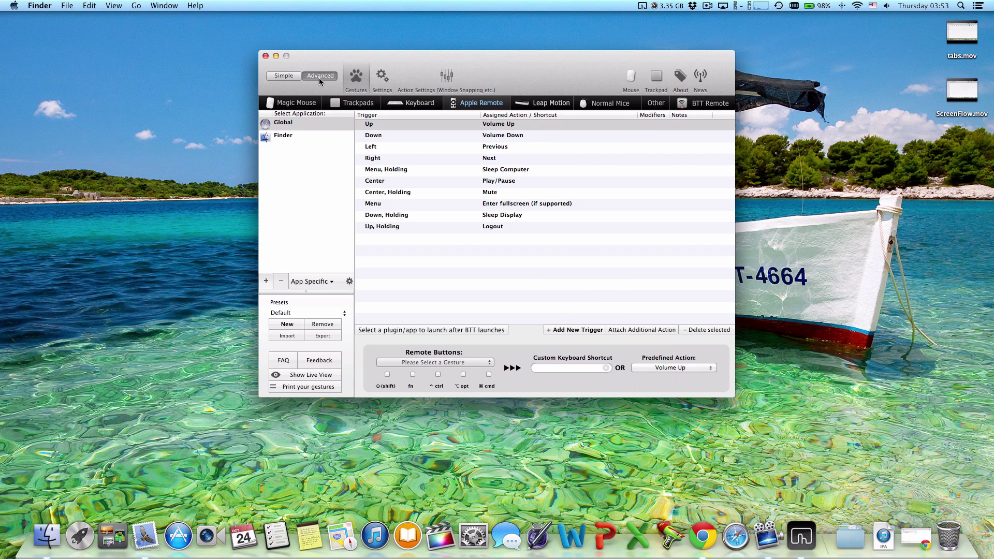
{"action": "left_click", "coordinate": [384, 88]}
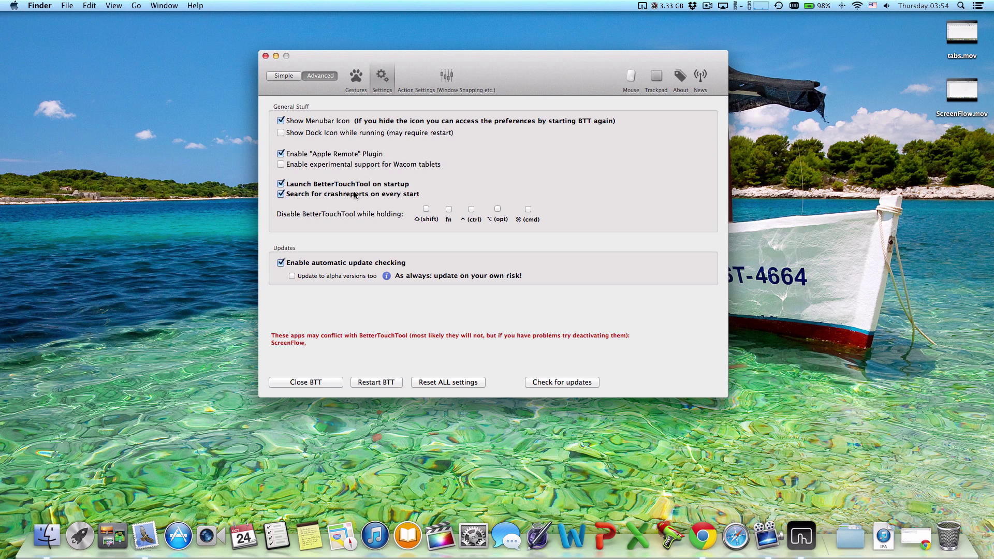
{"action": "mouse_move", "coordinate": [417, 195]}
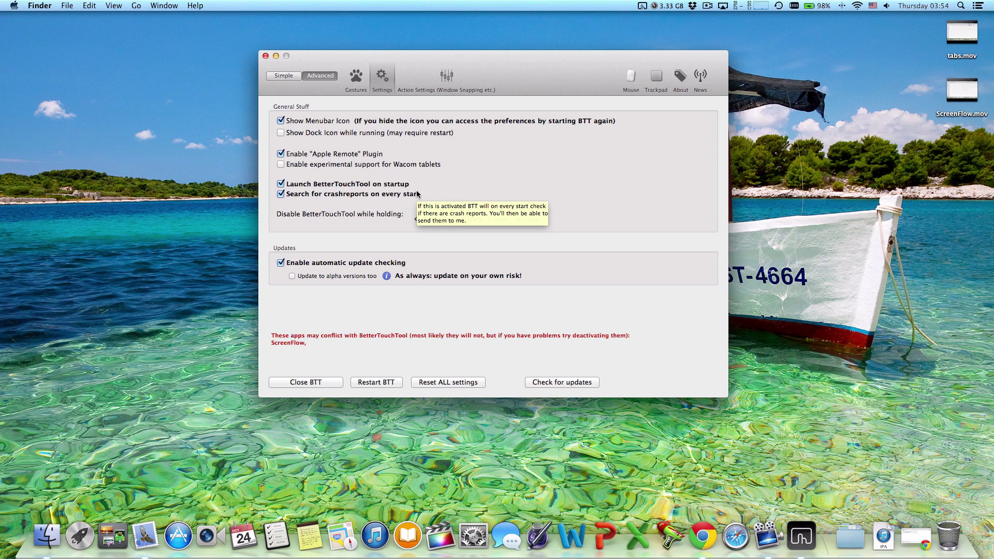
{"action": "left_click", "coordinate": [266, 56]}
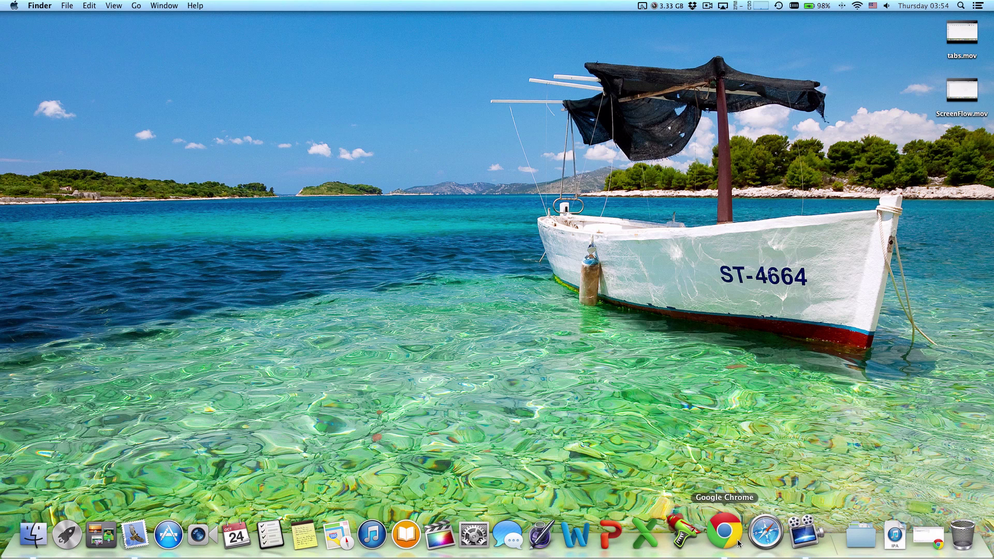
- Relaunch Safari, shrink and reposition its window, then expand it to fill the screen
{"action": "left_click", "coordinate": [765, 532]}
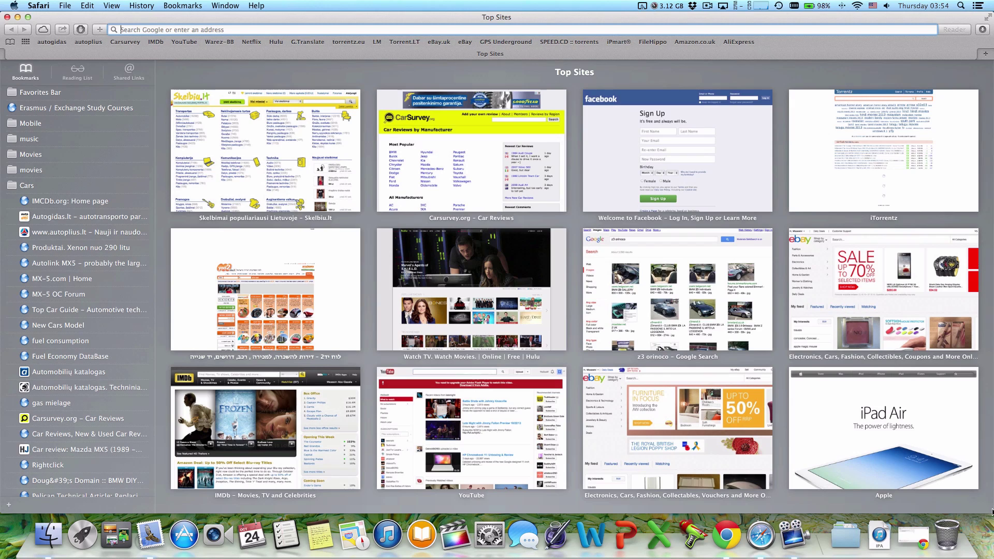
{"action": "left_click", "coordinate": [28, 18]}
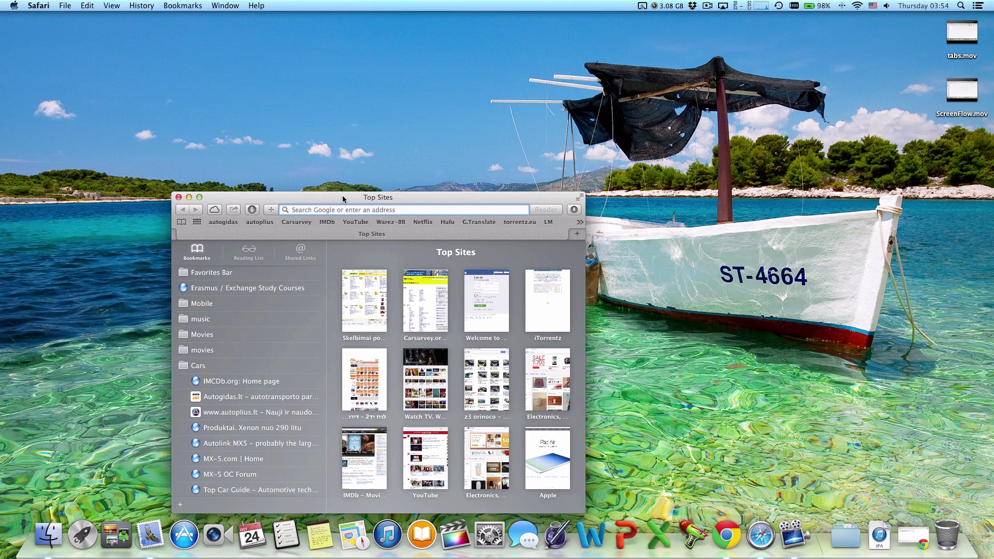
{"action": "left_click_drag", "start_coordinate": [343, 198], "coordinate": [407, 98]}
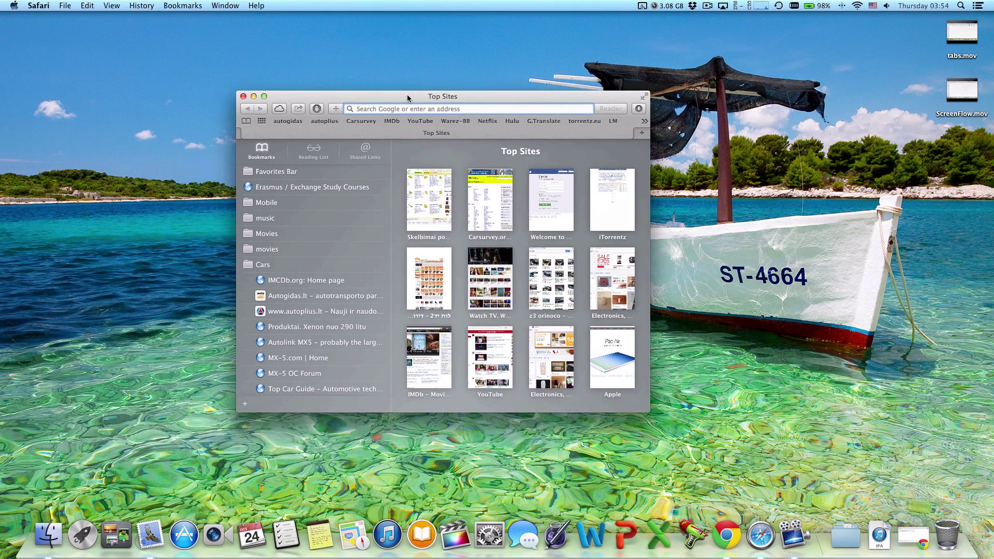
{"action": "double_click", "coordinate": [407, 98]}
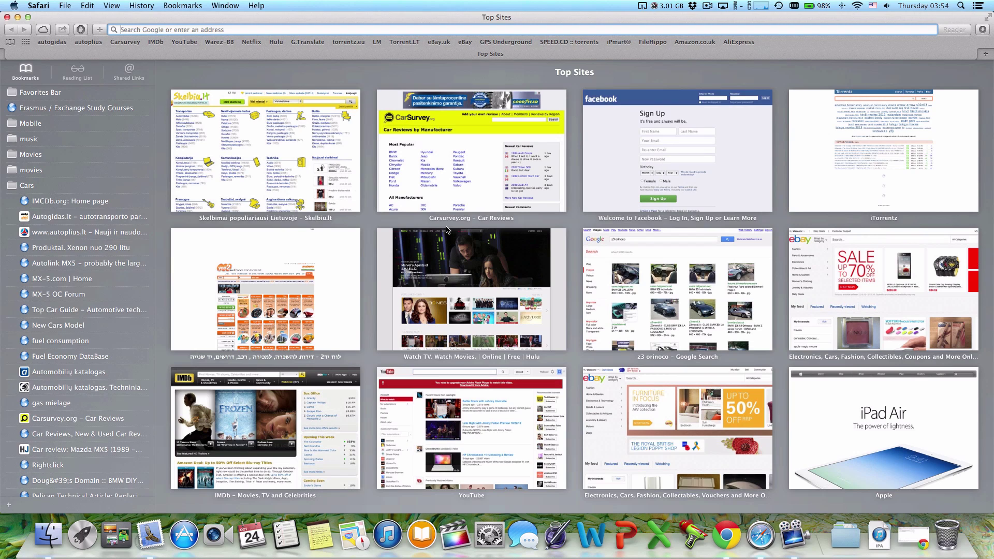
{"action": "left_click", "coordinate": [39, 6]}
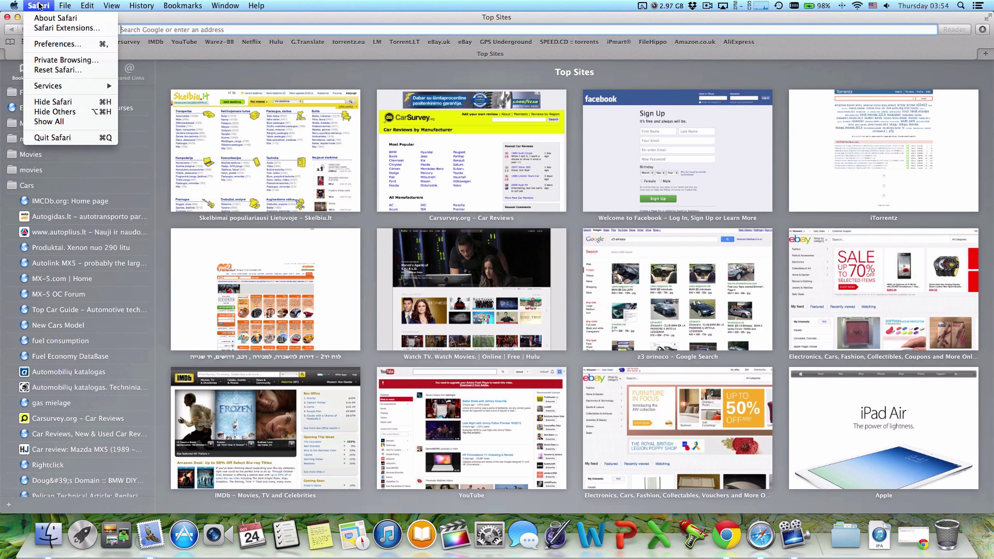